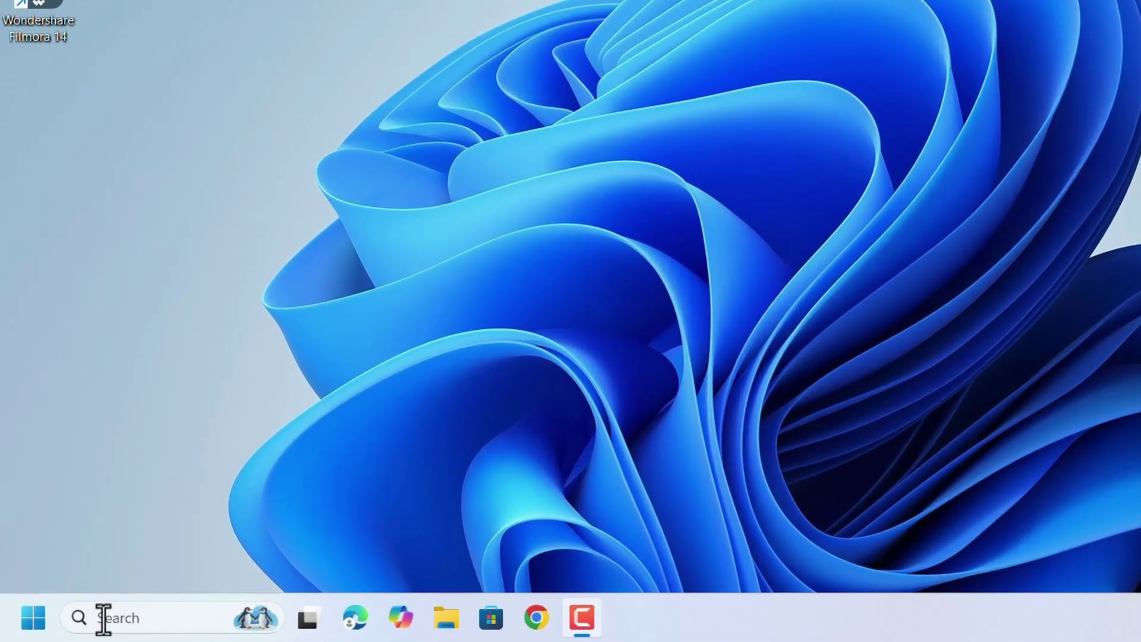
# Launch the Settings app by searching 'settings' from the taskbar
pyautogui.click(75, 624)
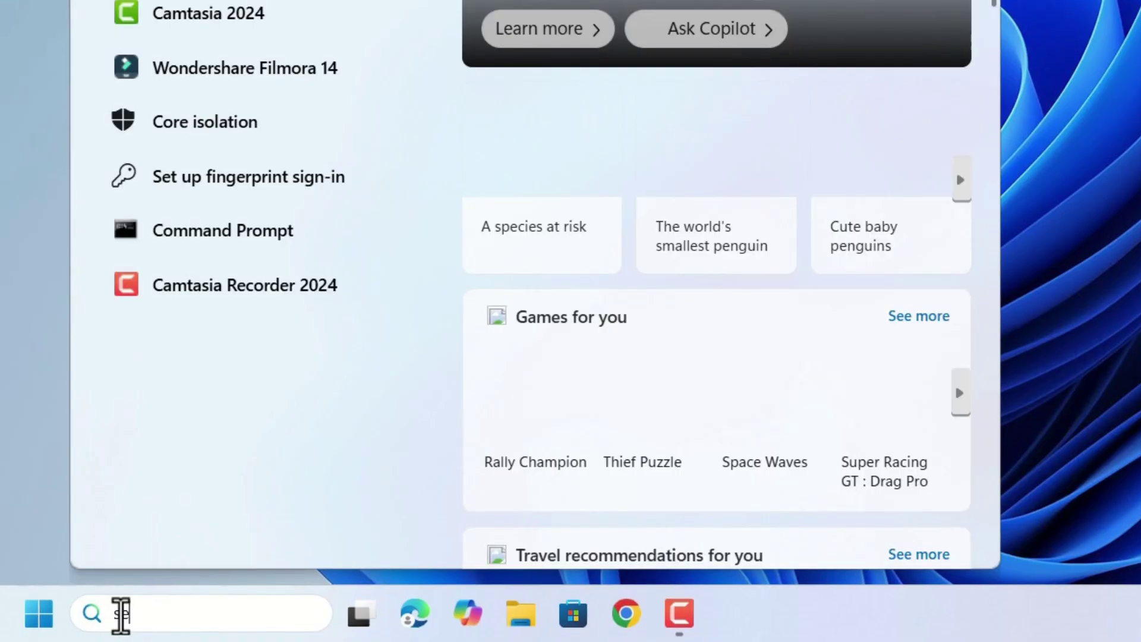
pyautogui.write('settings')
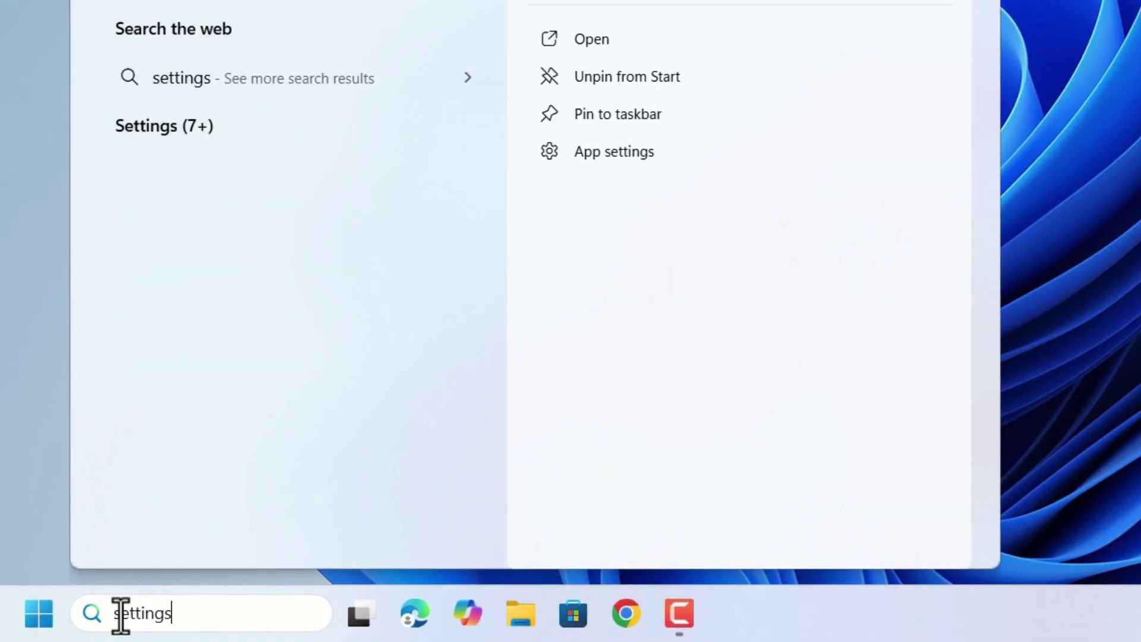
pyautogui.press('Return')
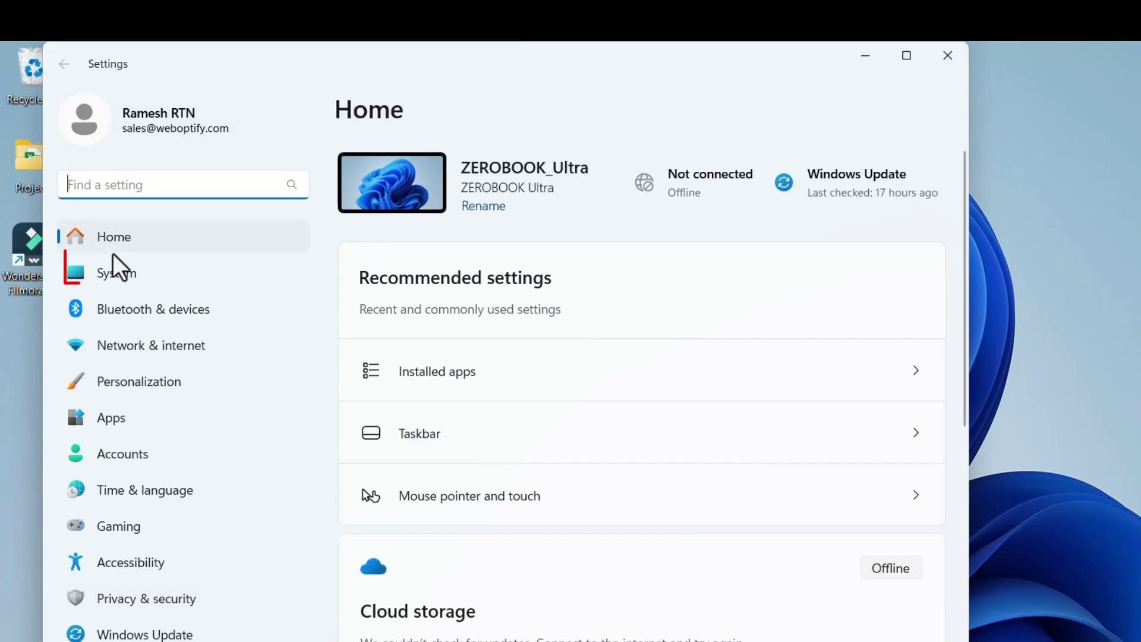
# Go to System > Troubleshoot > Other troubleshooters
pyautogui.click(114, 270)
pyautogui.scroll(-8, 700, 567)
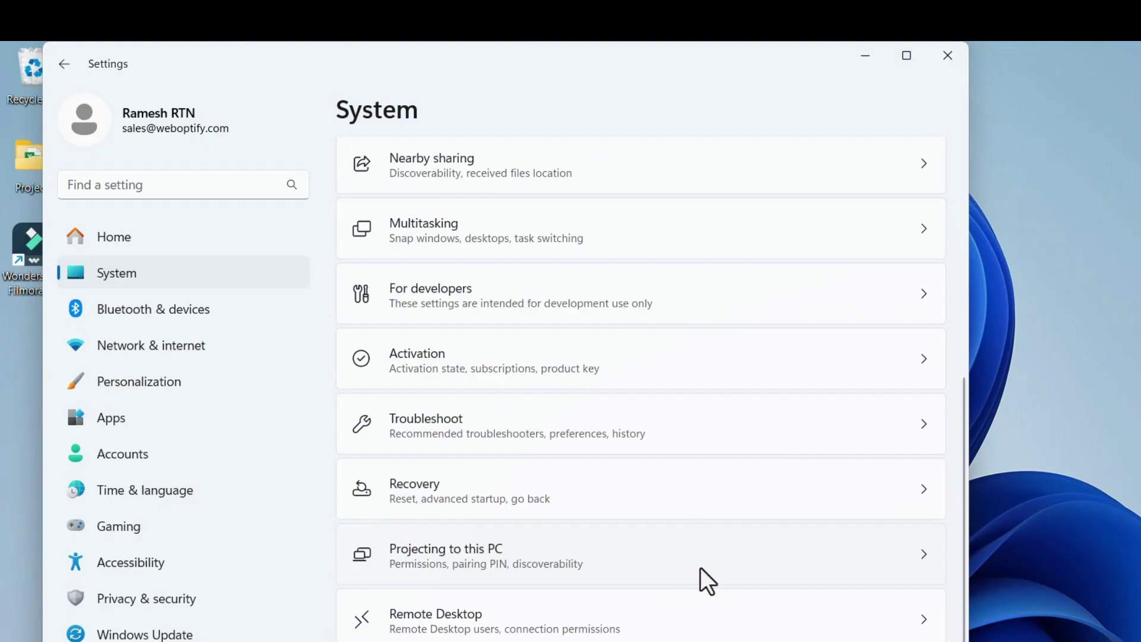
pyautogui.click(461, 427)
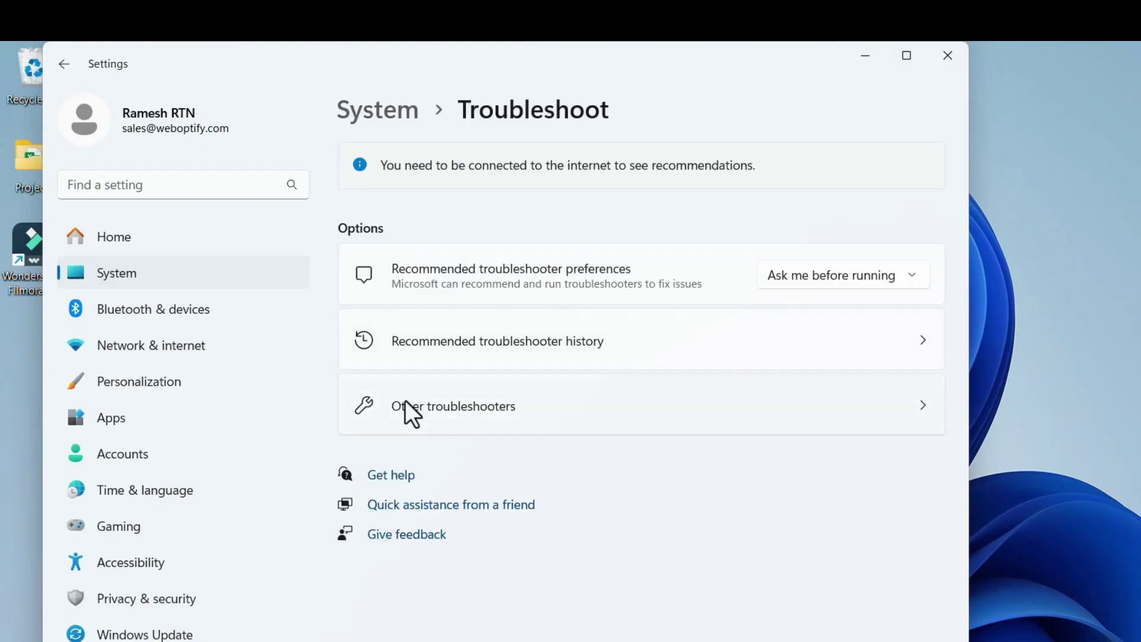
pyautogui.click(460, 416)
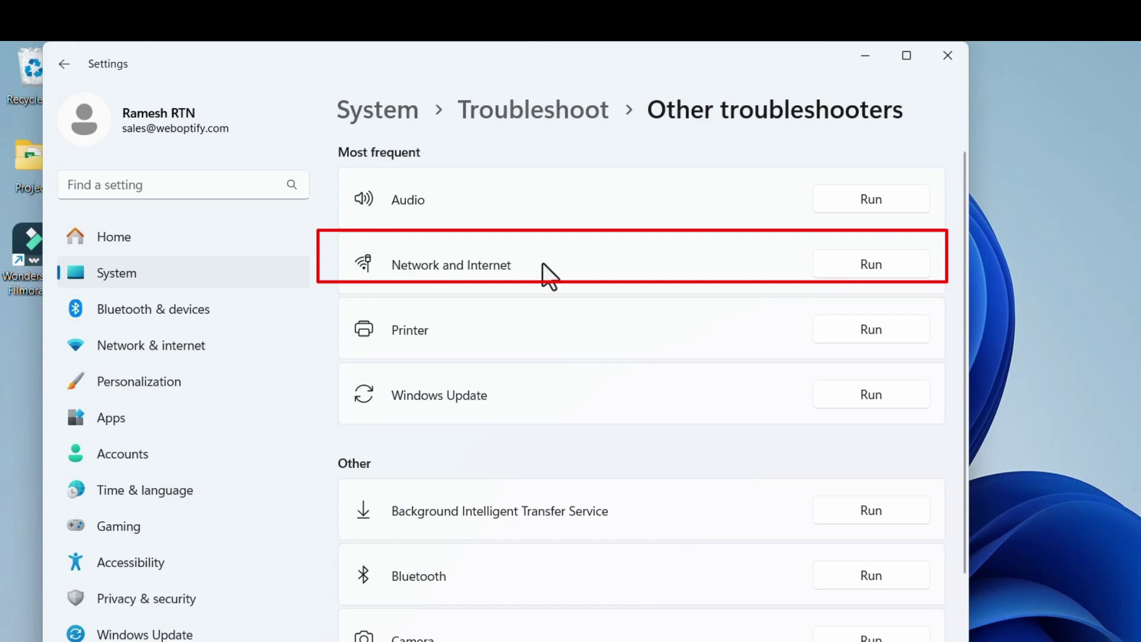
# Run the Network and Internet troubleshooter, review the Get Help results, then close the window
pyautogui.click(869, 263)
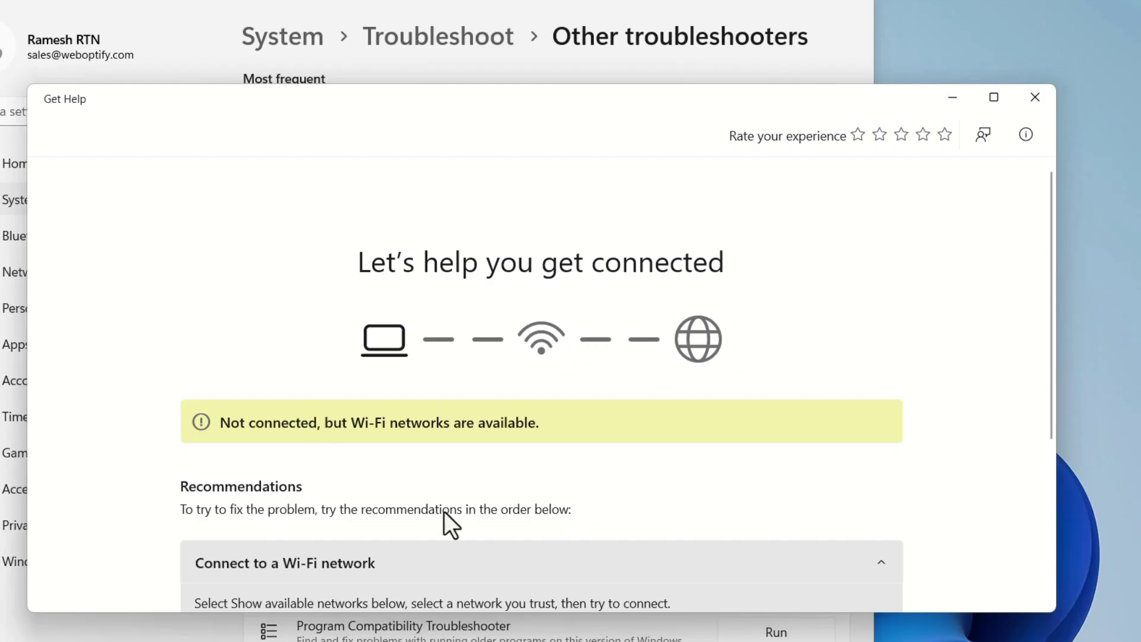
pyautogui.scroll(-1, 415, 543)
pyautogui.scroll(1, 415, 551)
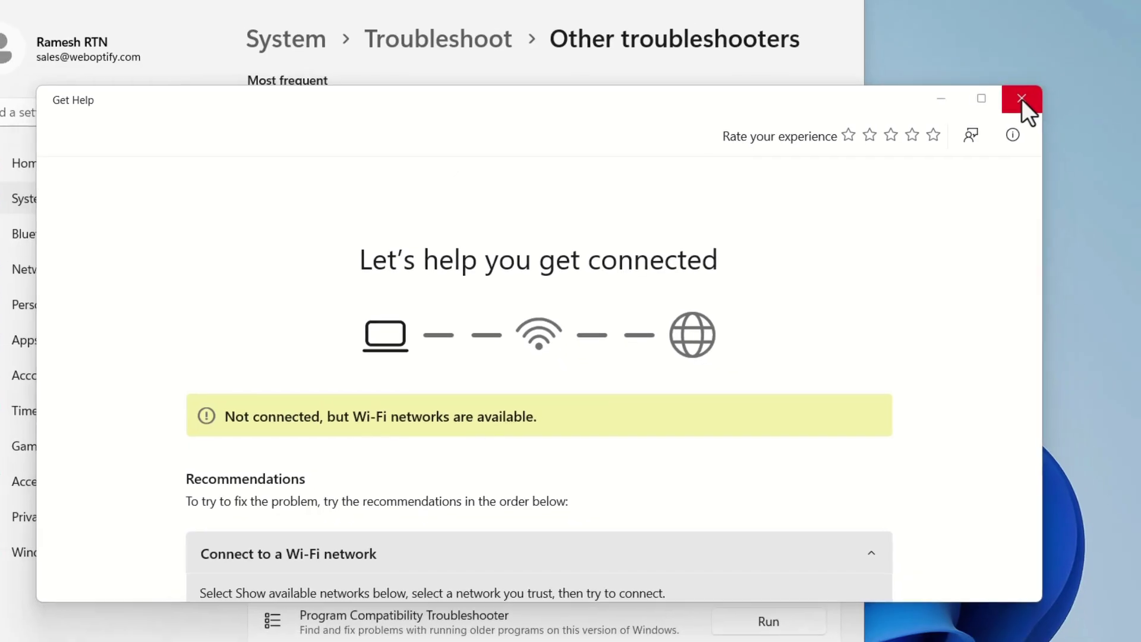
pyautogui.click(1027, 101)
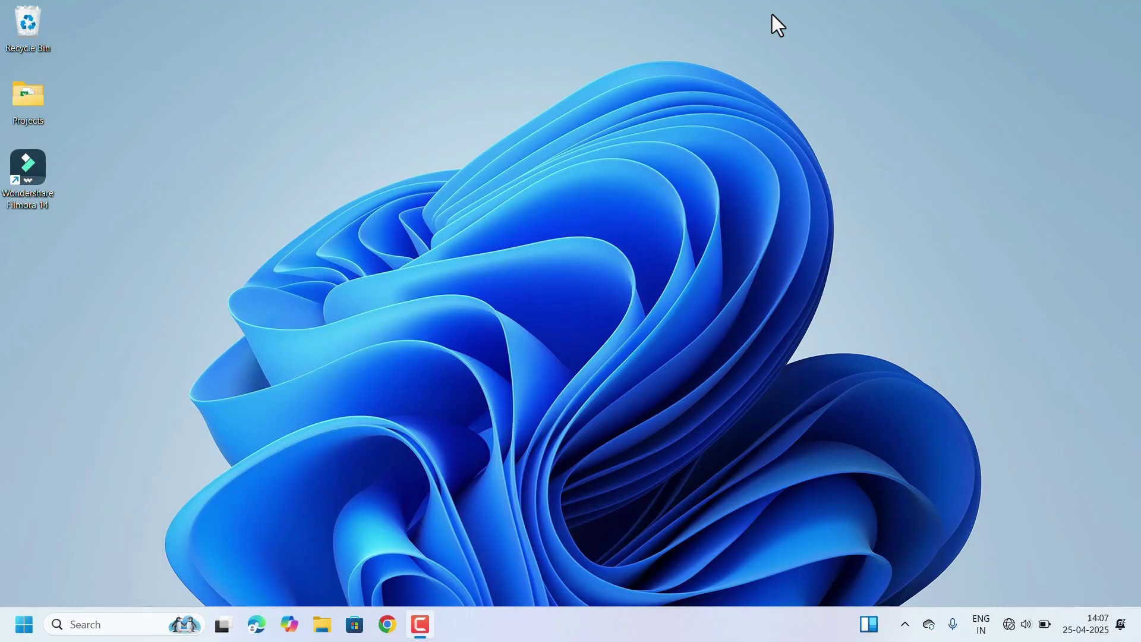
# Open Device Manager by searching 'device manager' and expand the Network adapters category
pyautogui.press('super+x')
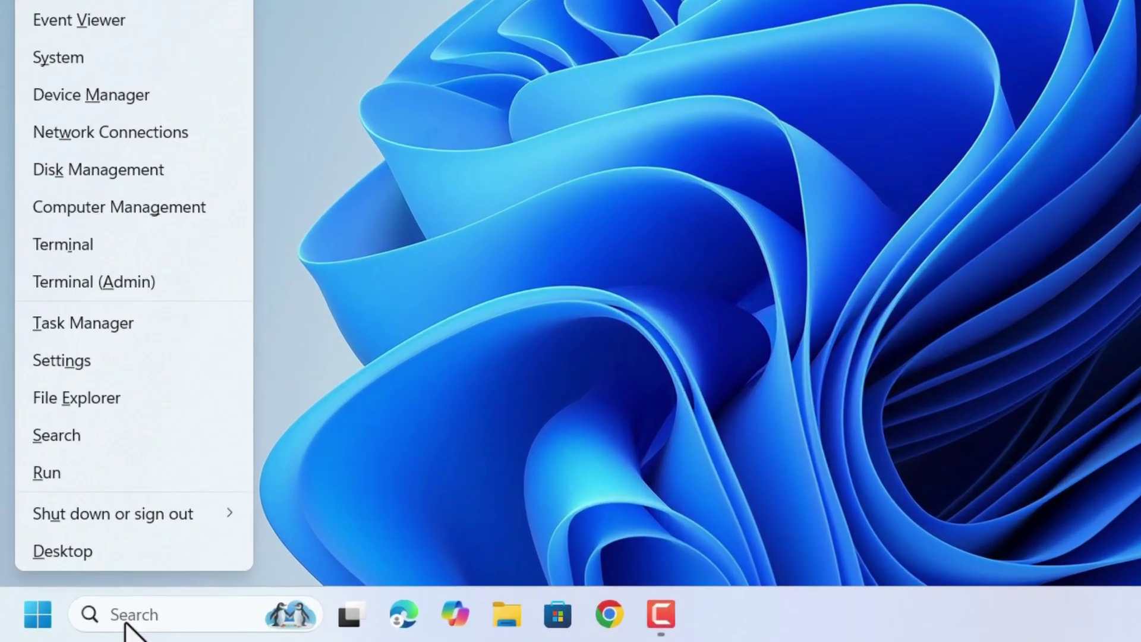
pyautogui.click(83, 623)
pyautogui.click(173, 604)
pyautogui.write('device')
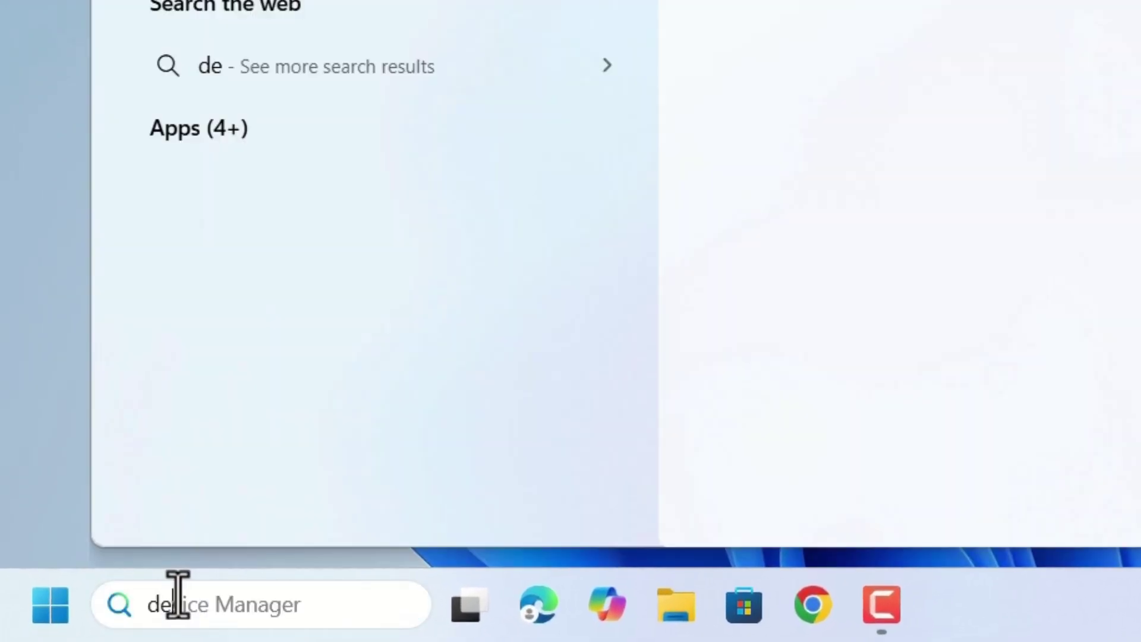
pyautogui.write(' manager')
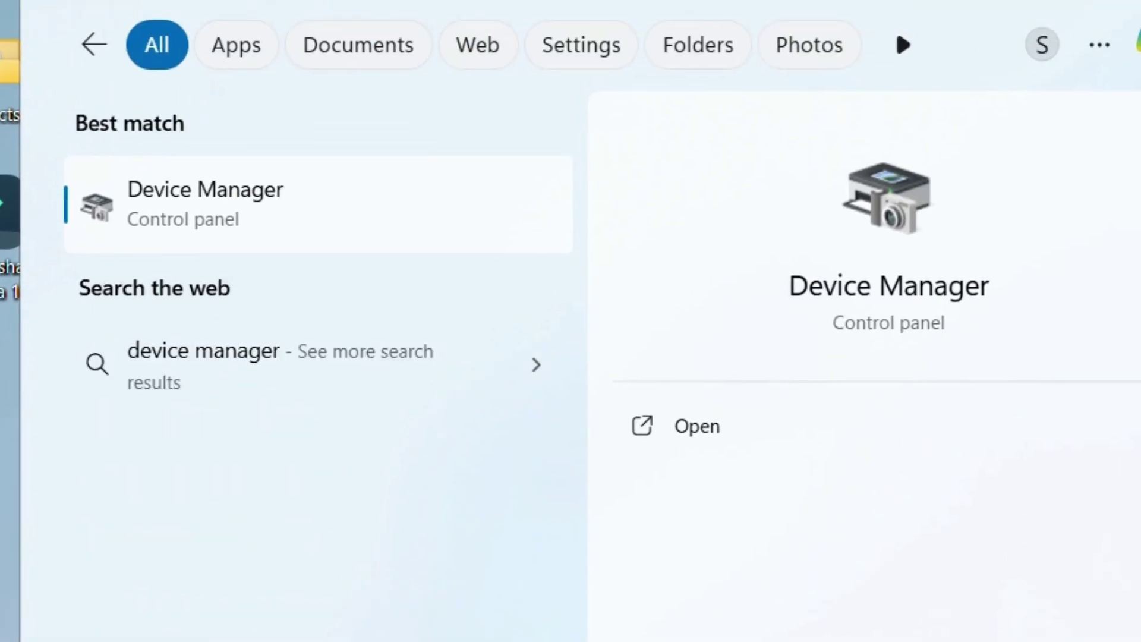
pyautogui.press('Return')
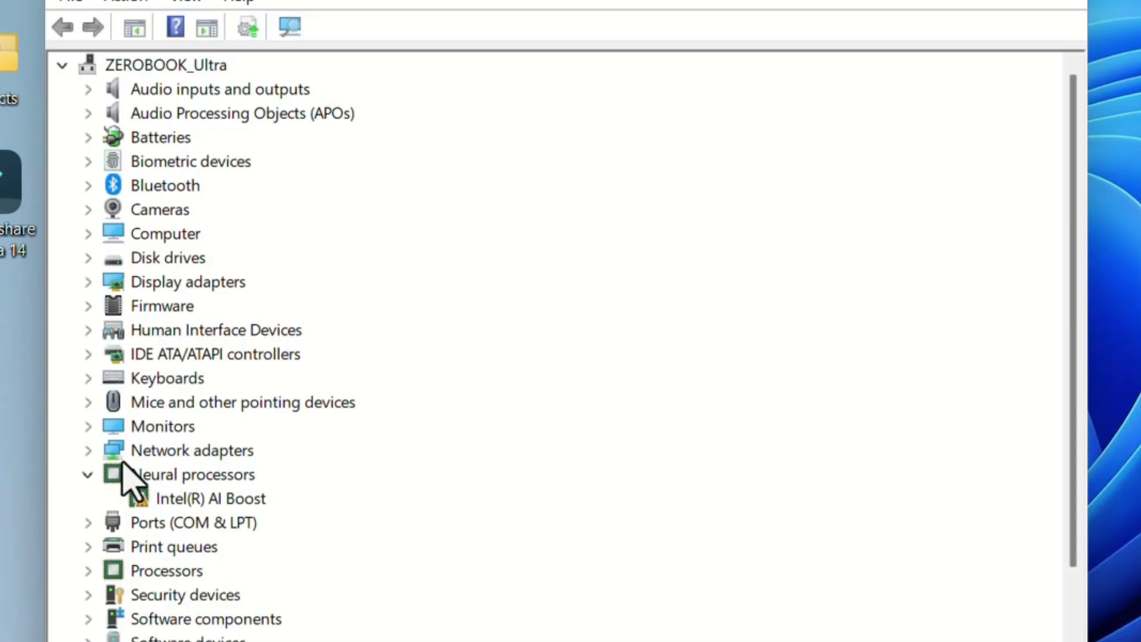
pyautogui.click(87, 451)
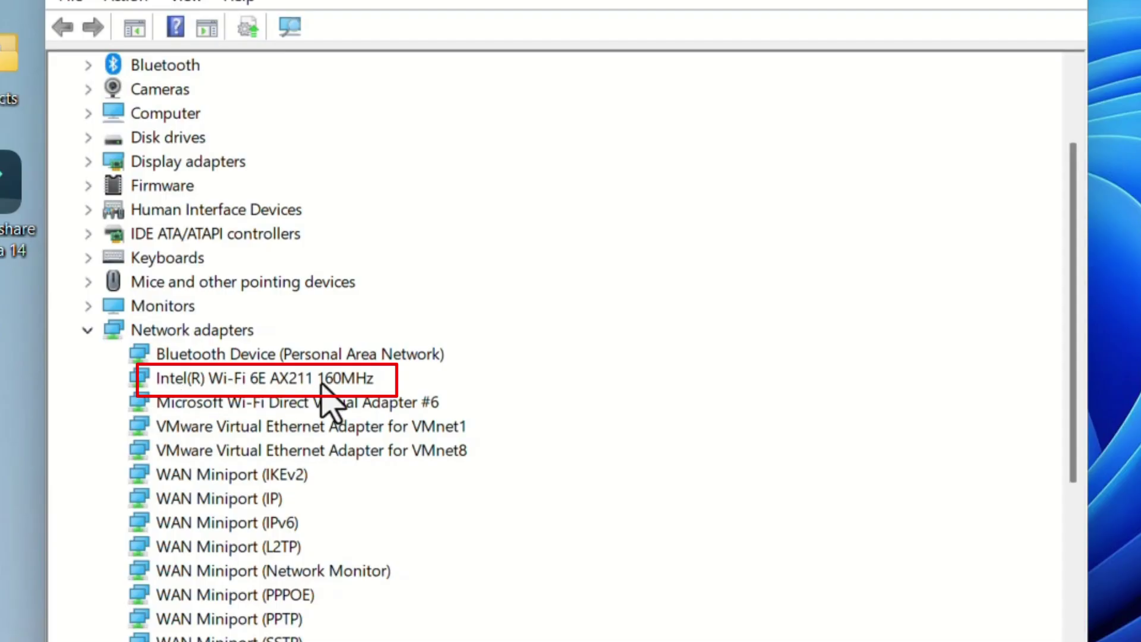
# Disable the Intel(R) Wi-Fi 6E AX211 160MHz adapter and confirm with Yes
pyautogui.click(233, 381)
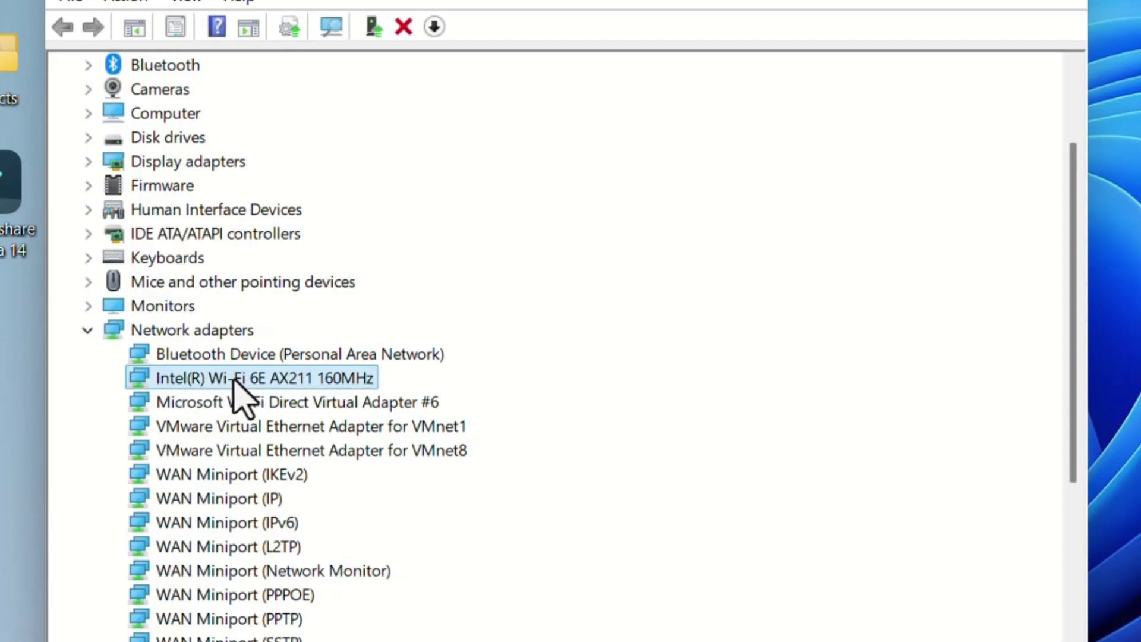
pyautogui.rightClick(234, 383)
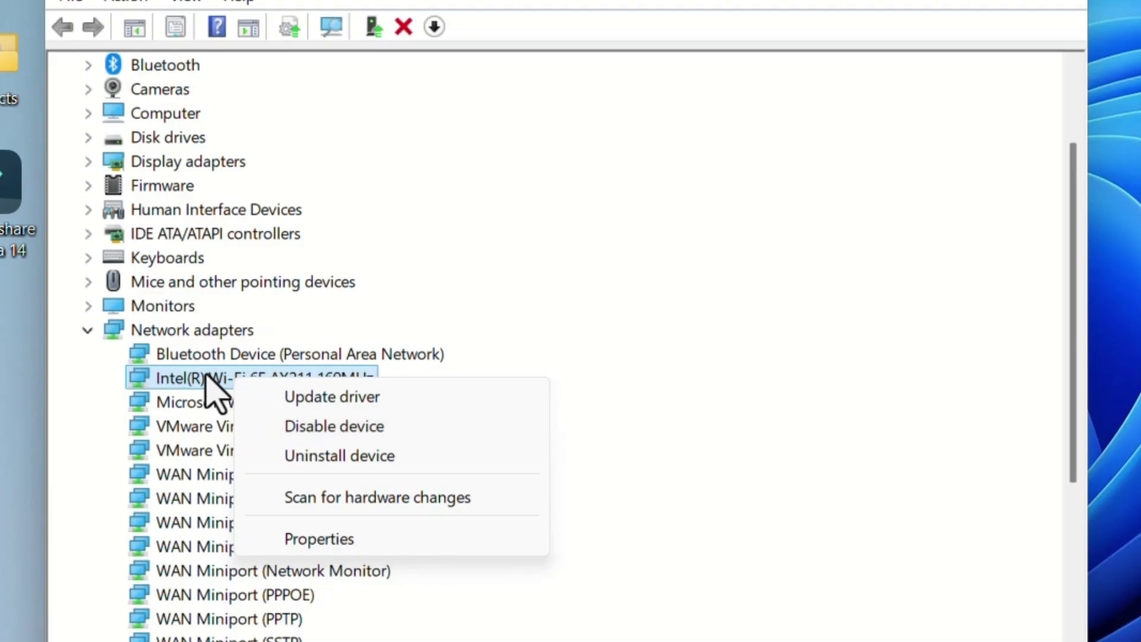
pyautogui.click(297, 436)
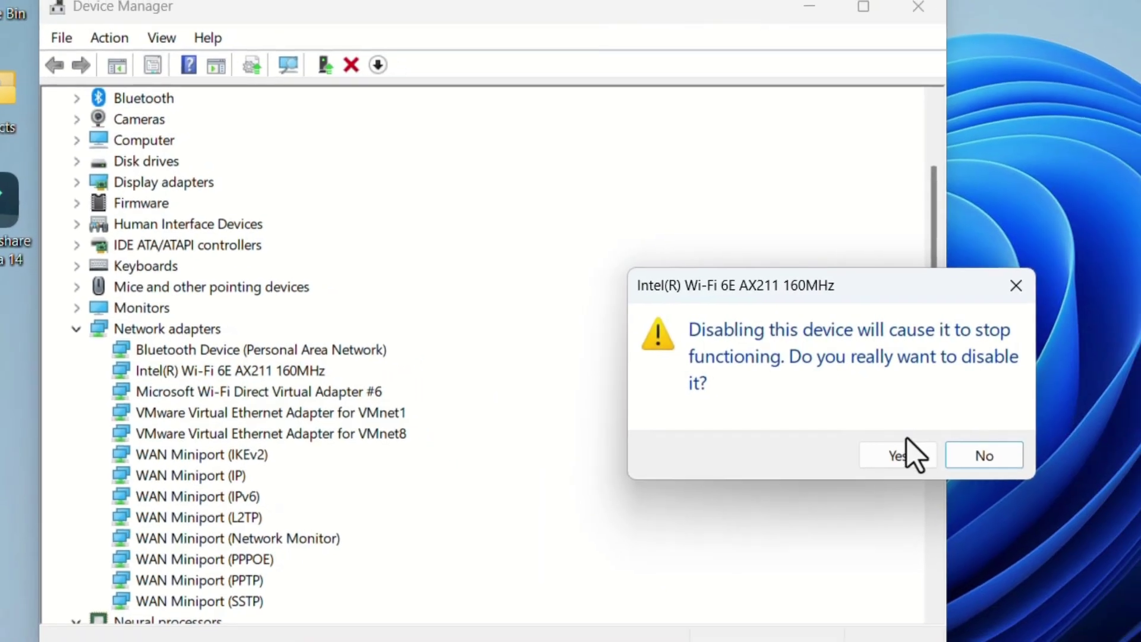
pyautogui.click(911, 457)
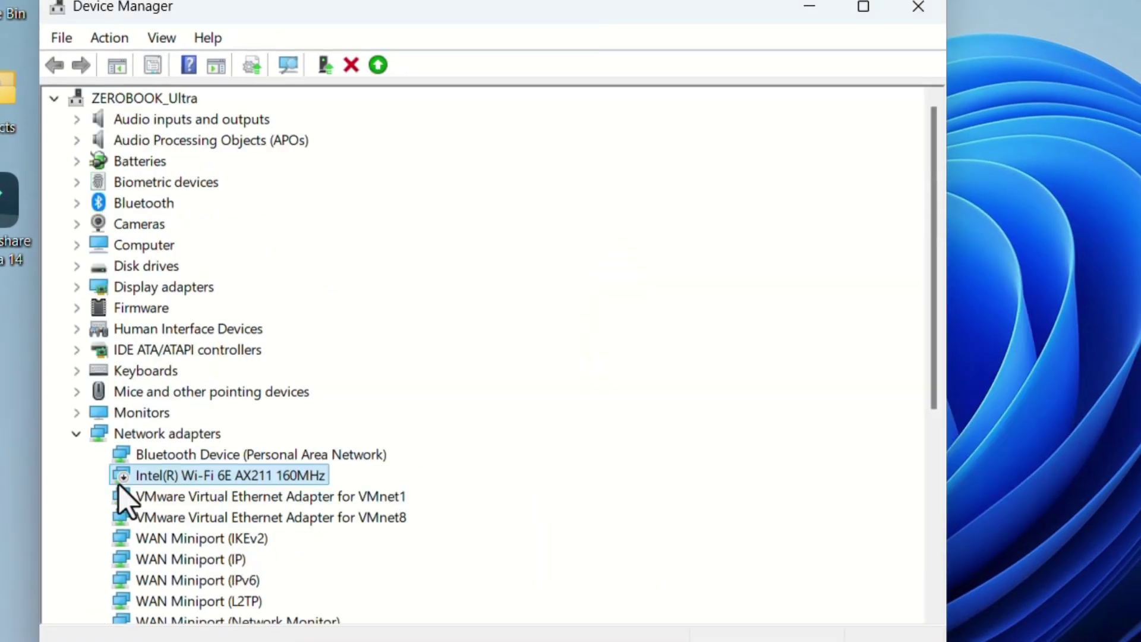
# Re-enable the Wi-Fi adapter and close Device Manager
pyautogui.rightClick(205, 492)
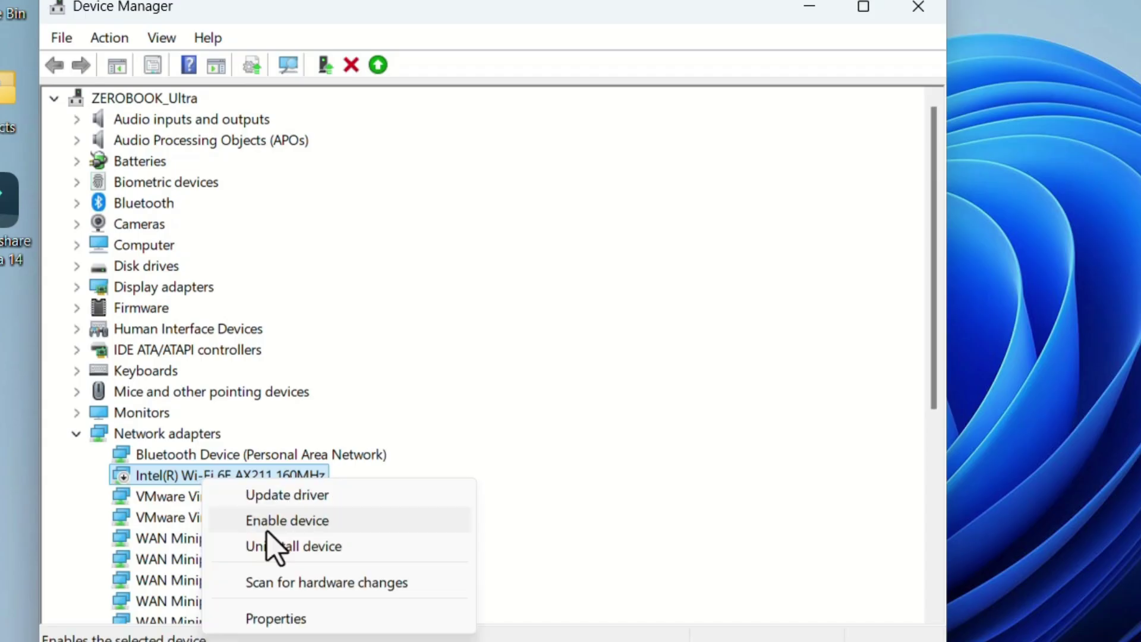
pyautogui.click(271, 526)
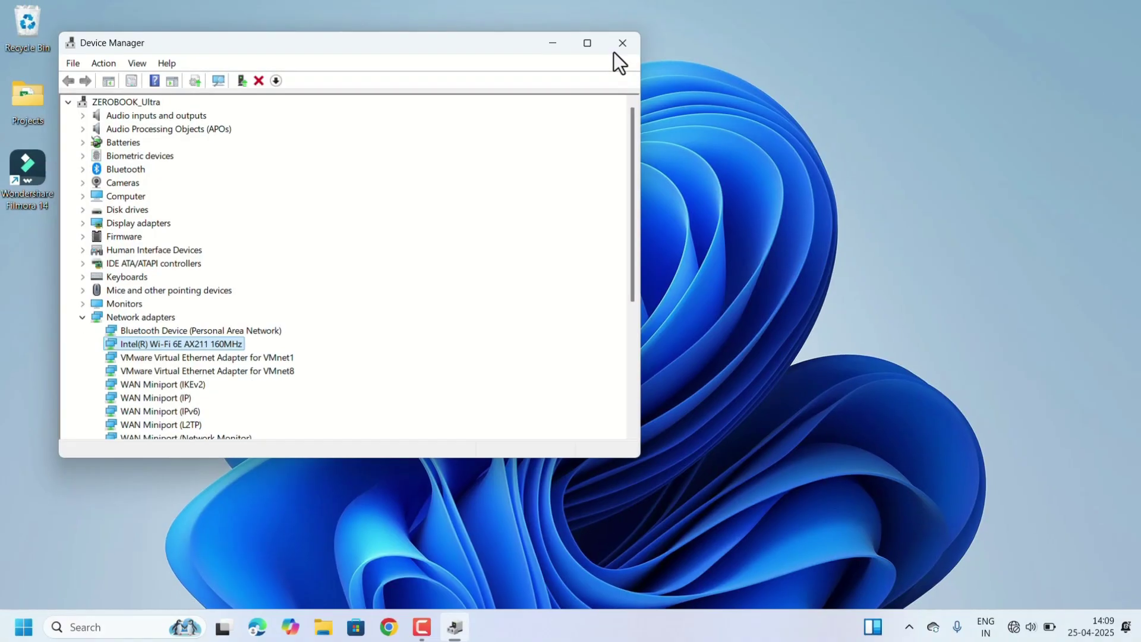
pyautogui.click(613, 51)
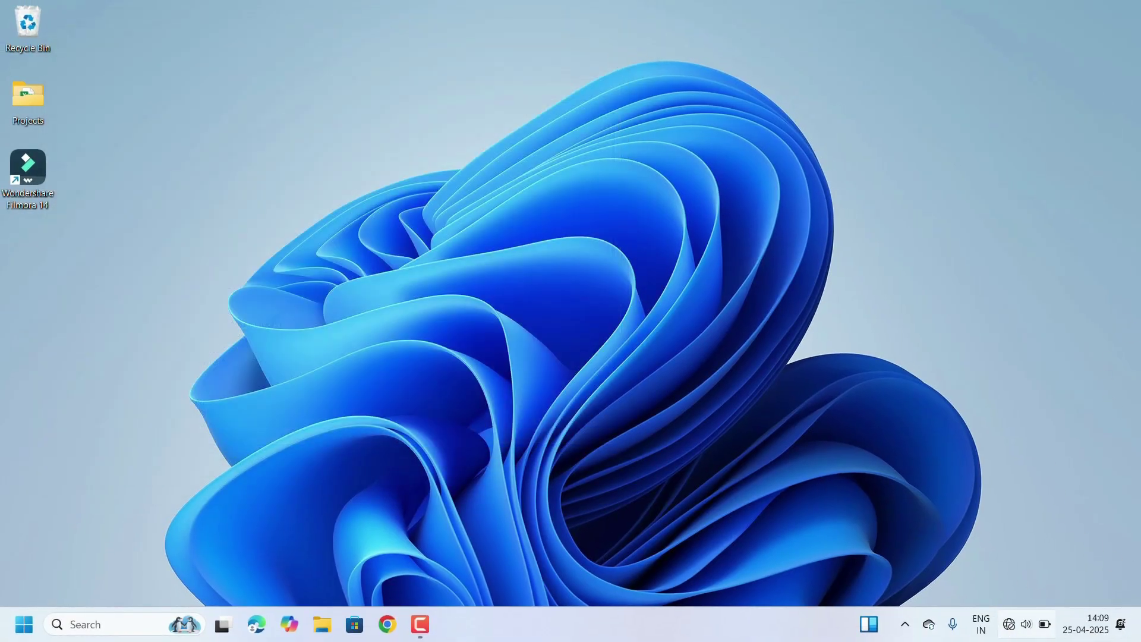
# Open Device Manager from the Win+X menu and expand Network adapters
pyautogui.moveTo(1009, 629)
pyautogui.press('super+x')
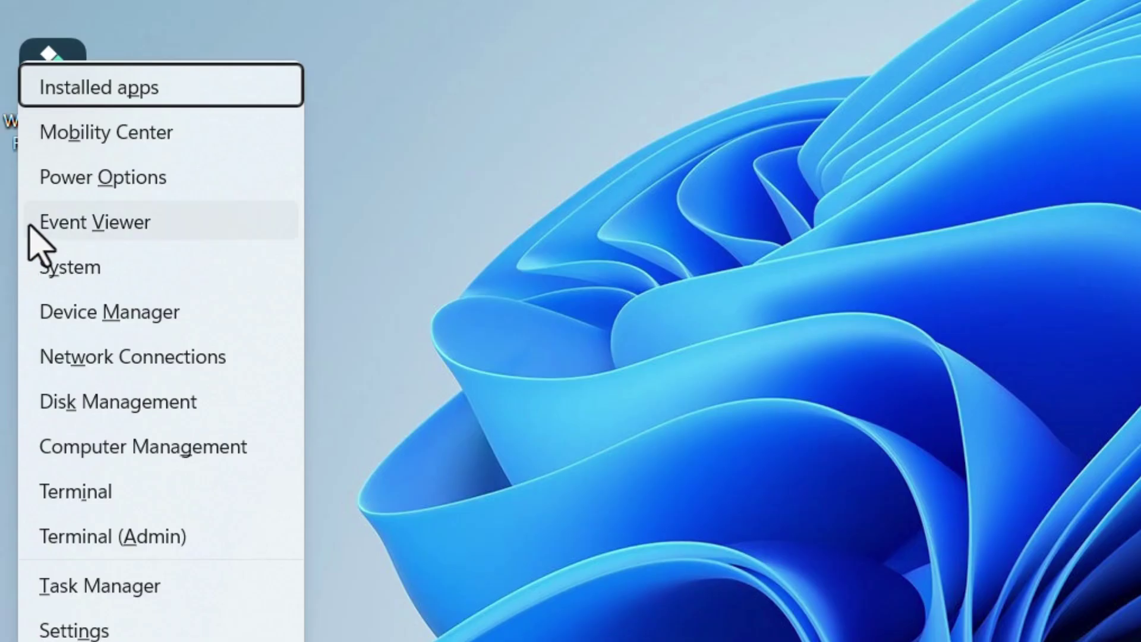
pyautogui.click(88, 312)
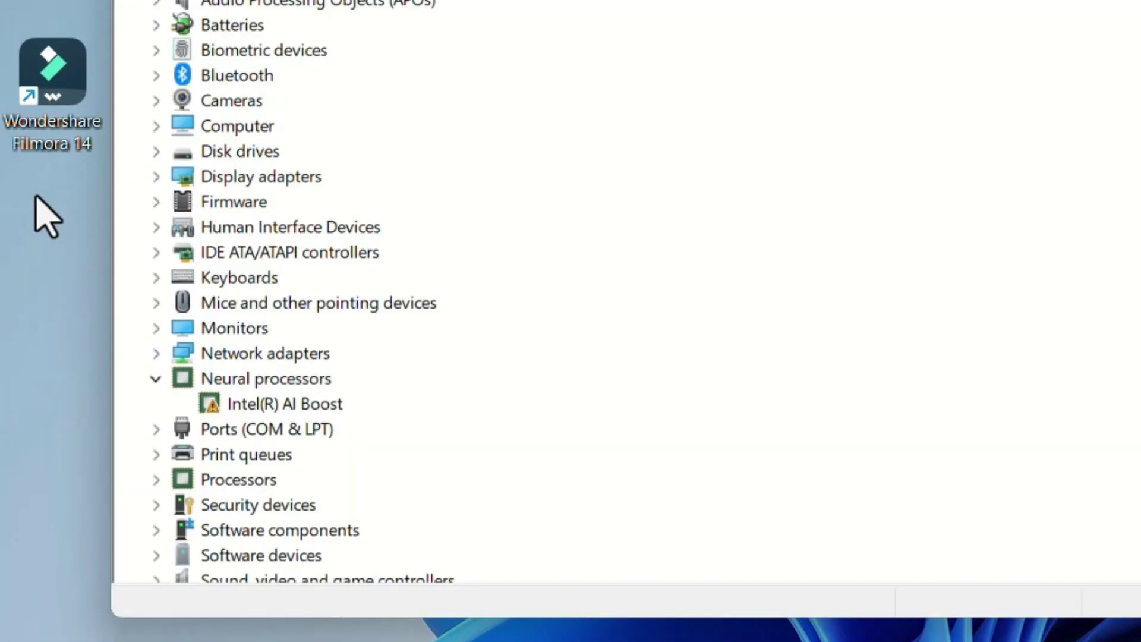
pyautogui.click(156, 353)
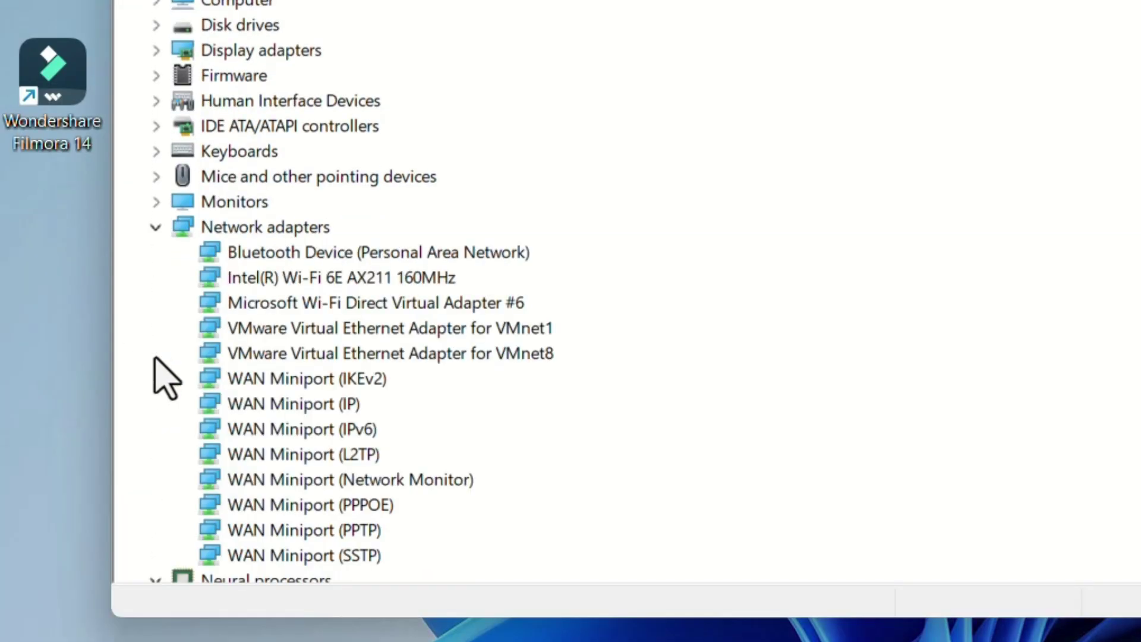
# Search automatically for an updated Intel Wi-Fi 6E AX211 driver and close the result
pyautogui.click(233, 279)
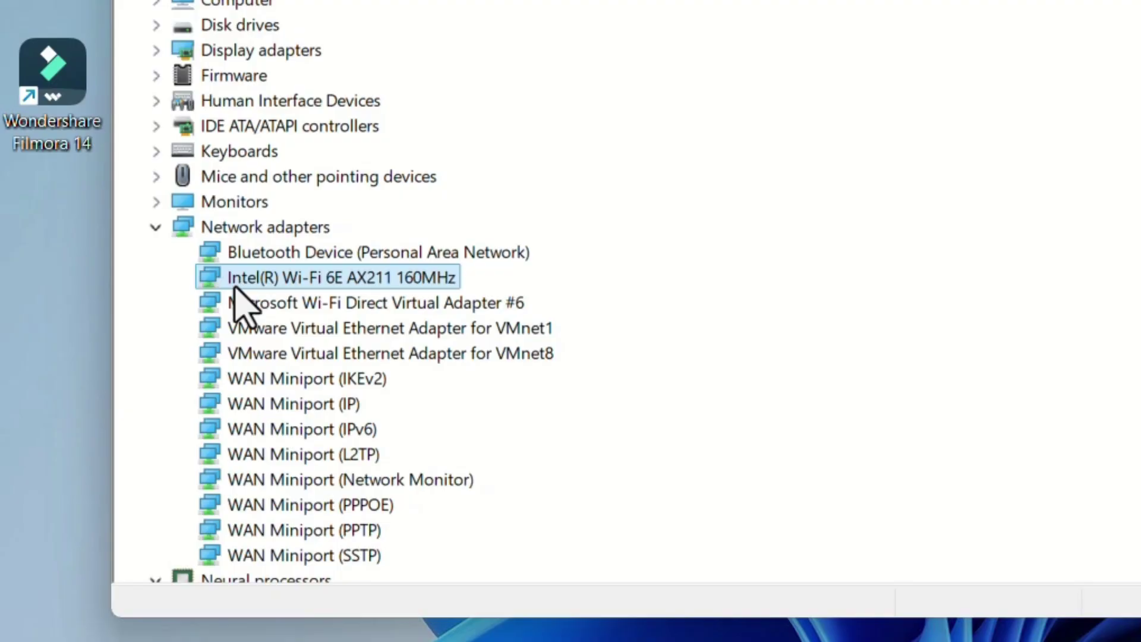
pyautogui.rightClick(236, 289)
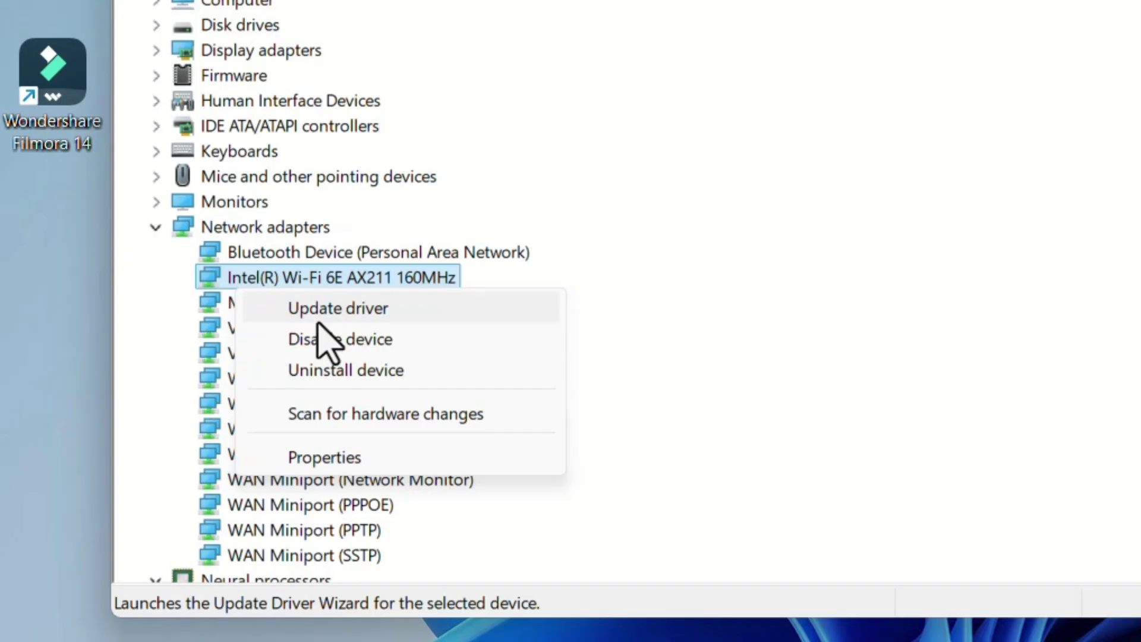
pyautogui.click(318, 321)
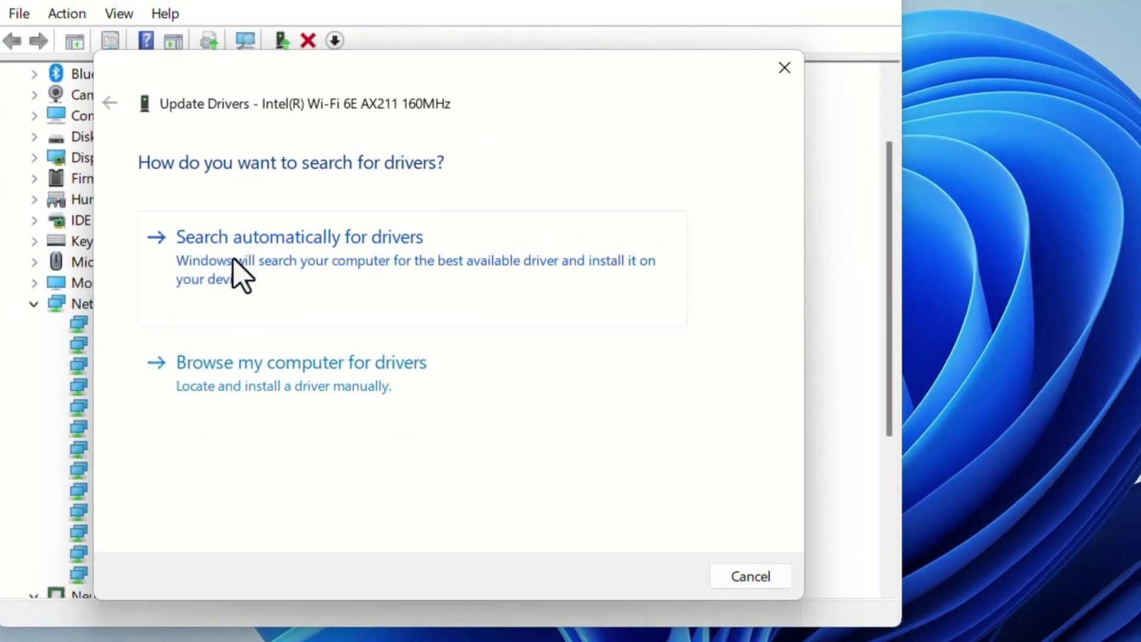
pyautogui.click(233, 260)
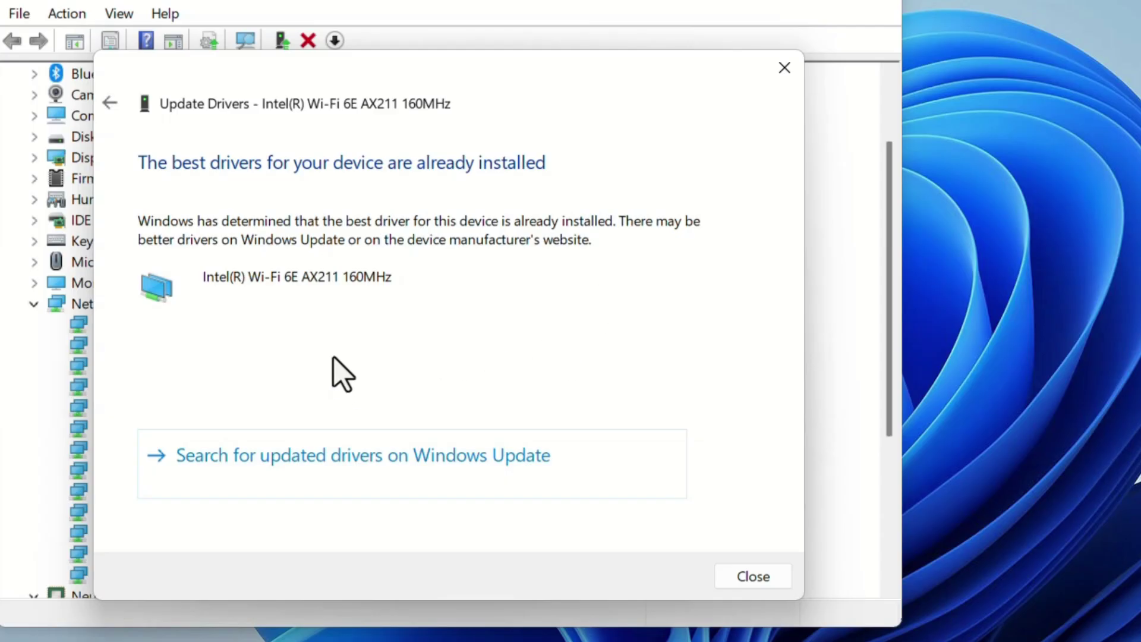
pyautogui.click(732, 583)
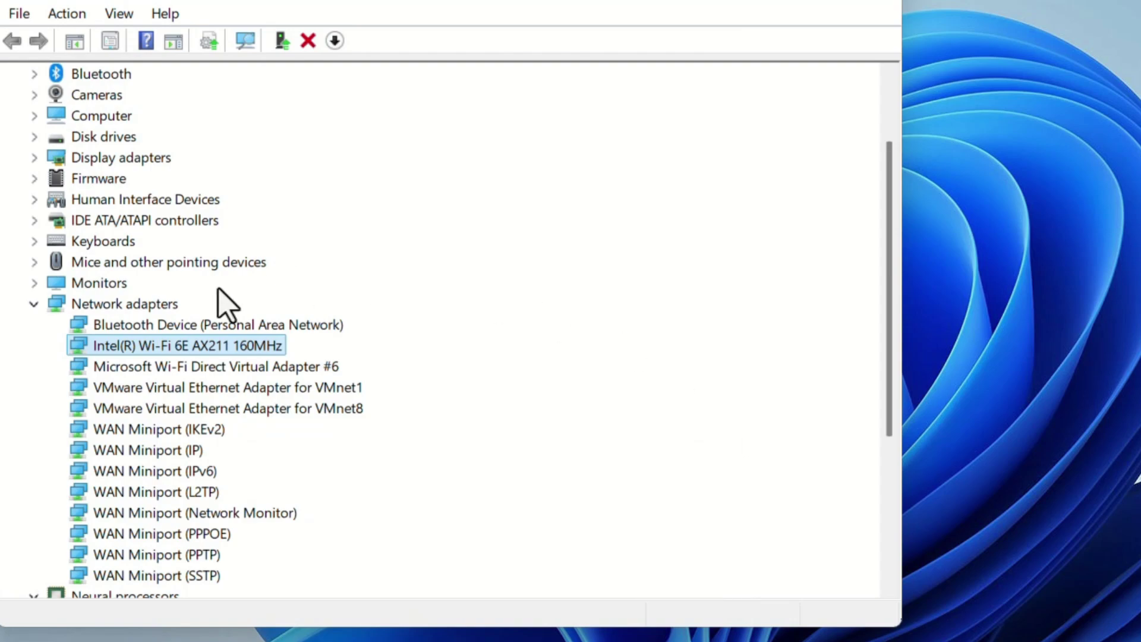
# Uninstall the Intel Wi-Fi 6E AX211 adapter, then run Action > Scan for hardware changes
pyautogui.rightClick(113, 350)
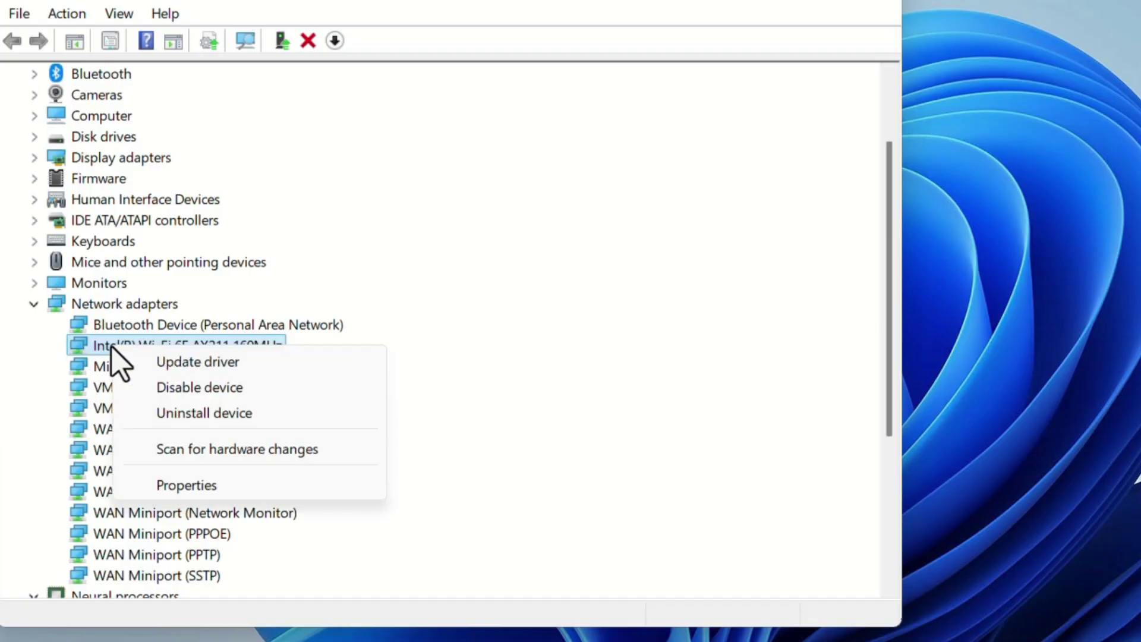
pyautogui.click(189, 412)
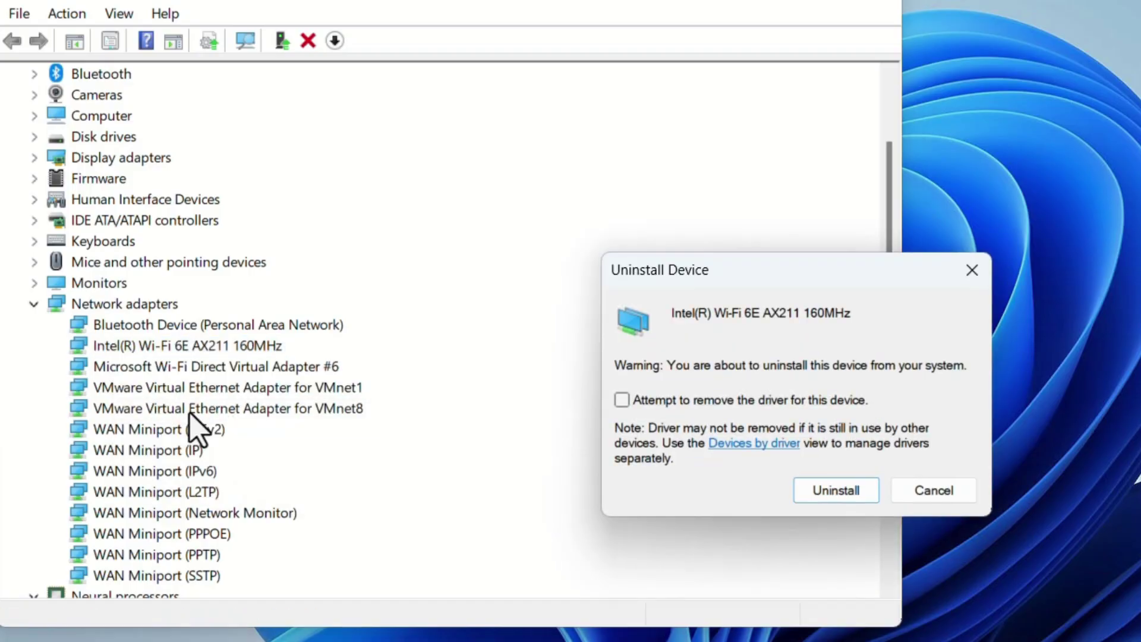
pyautogui.click(823, 491)
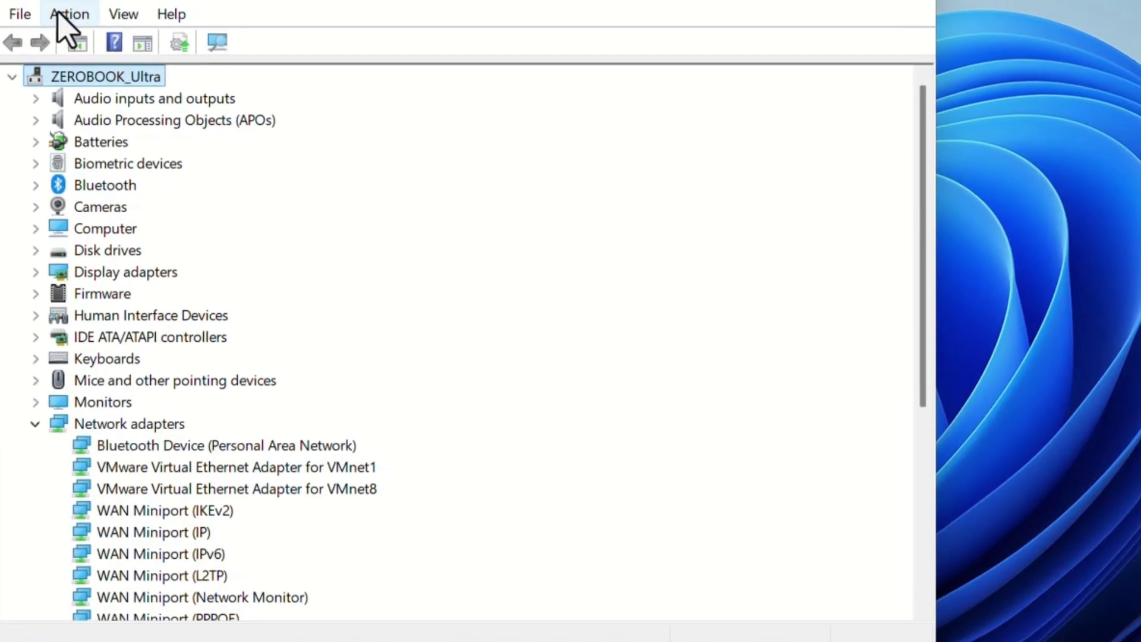
pyautogui.click(64, 14)
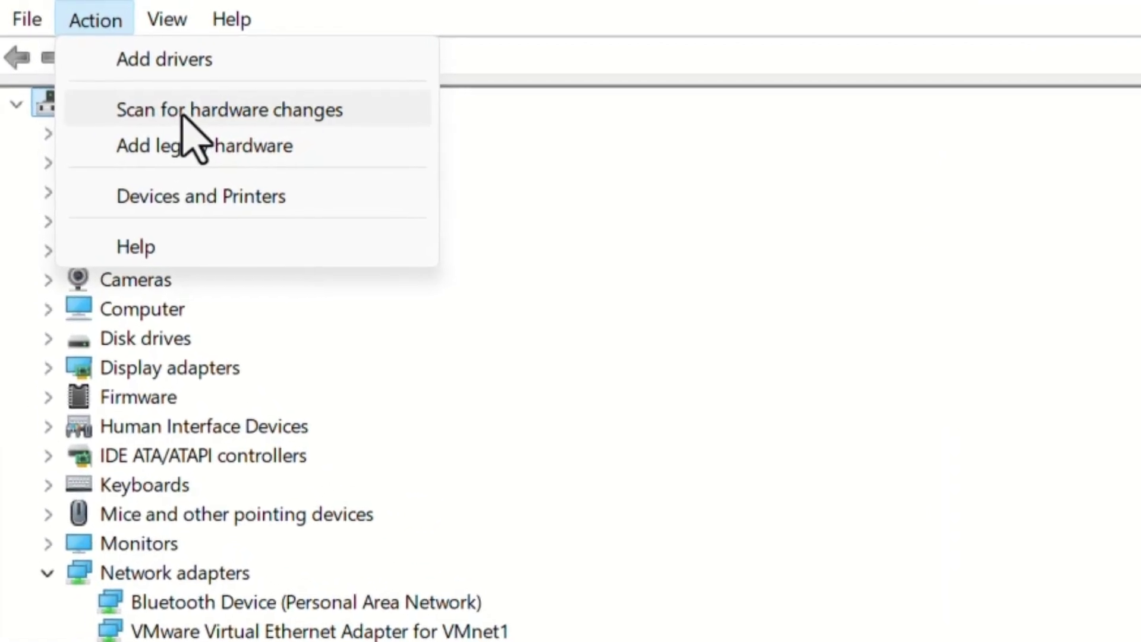
pyautogui.click(191, 116)
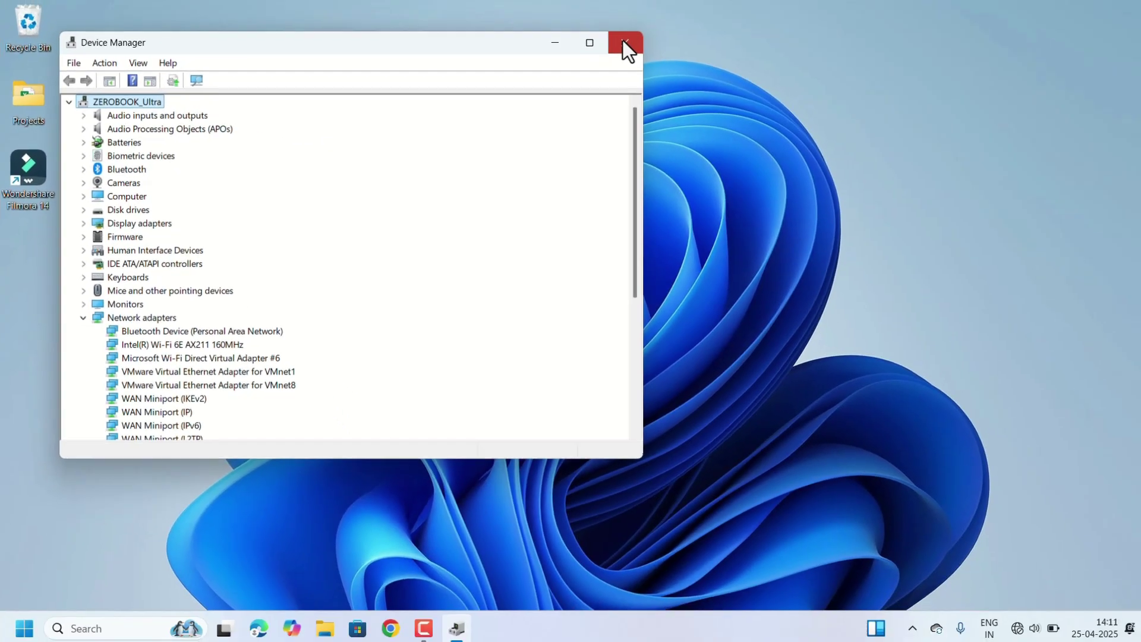
# Close the Device Manager window
pyautogui.click(624, 43)
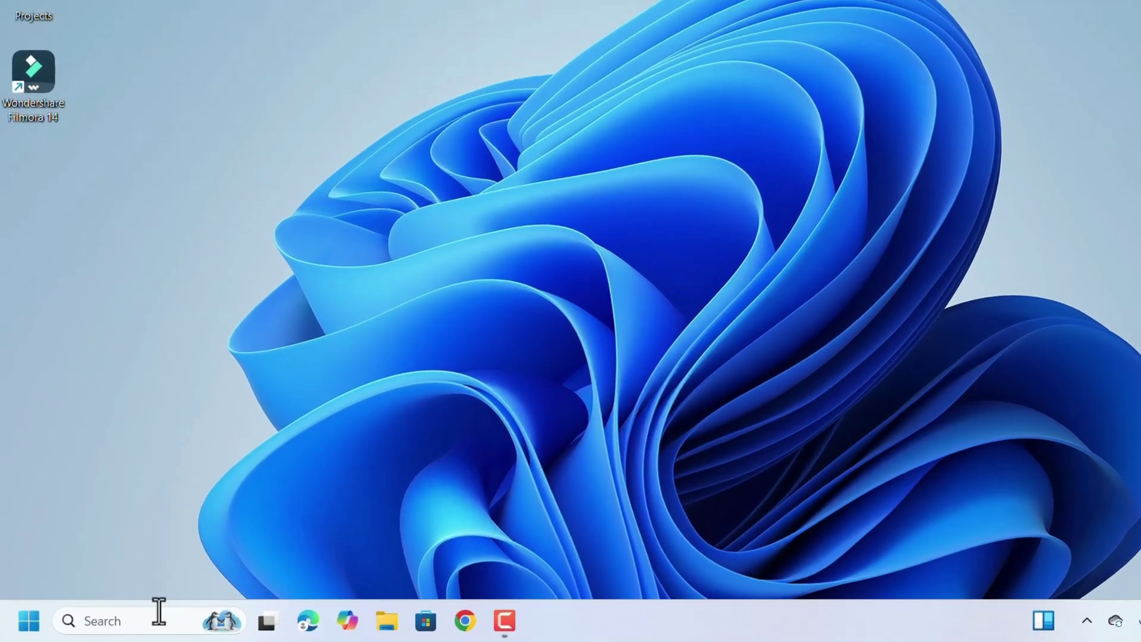
# Open Settings and go to Network & internet > Advanced network settings, scrolled to More settings
pyautogui.click(113, 621)
pyautogui.write('se')
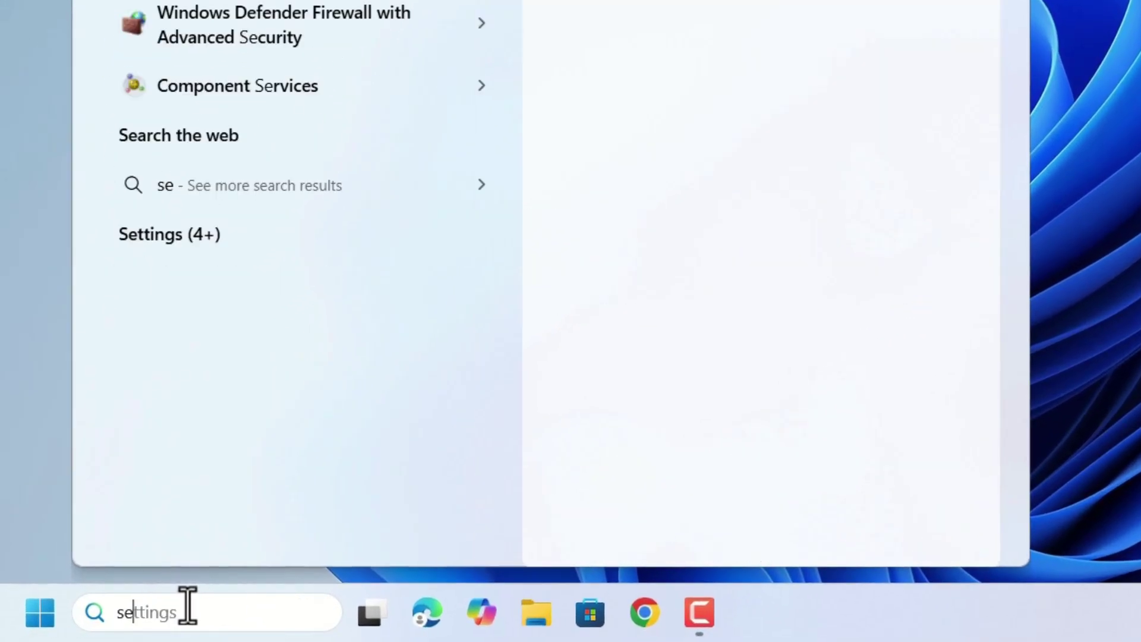
pyautogui.write('ttings')
pyautogui.press('Return')
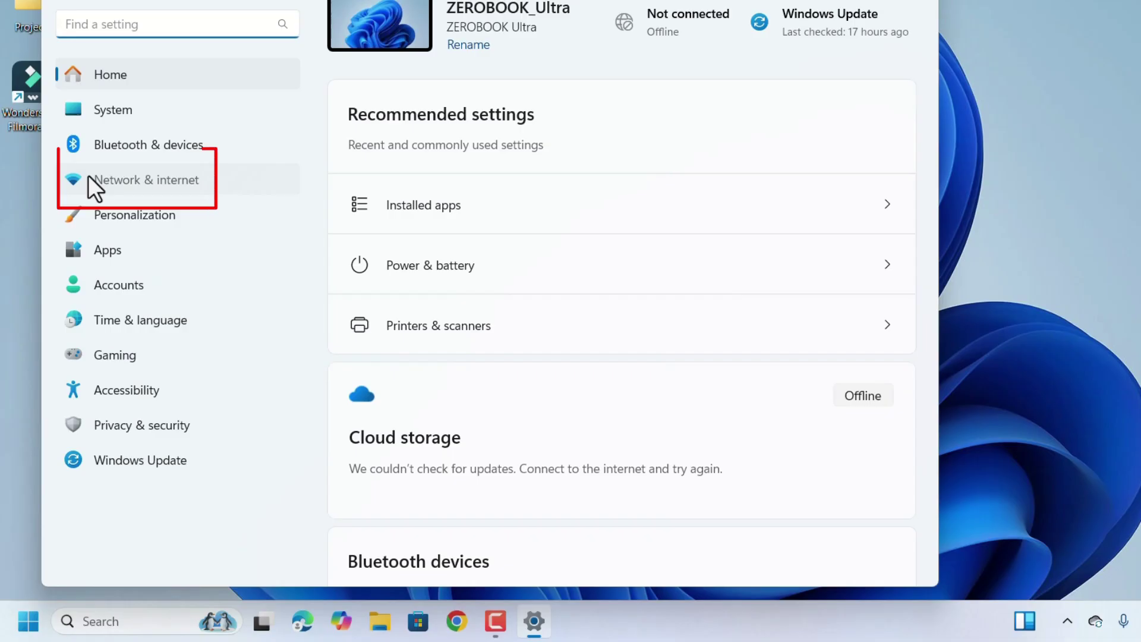
pyautogui.click(88, 175)
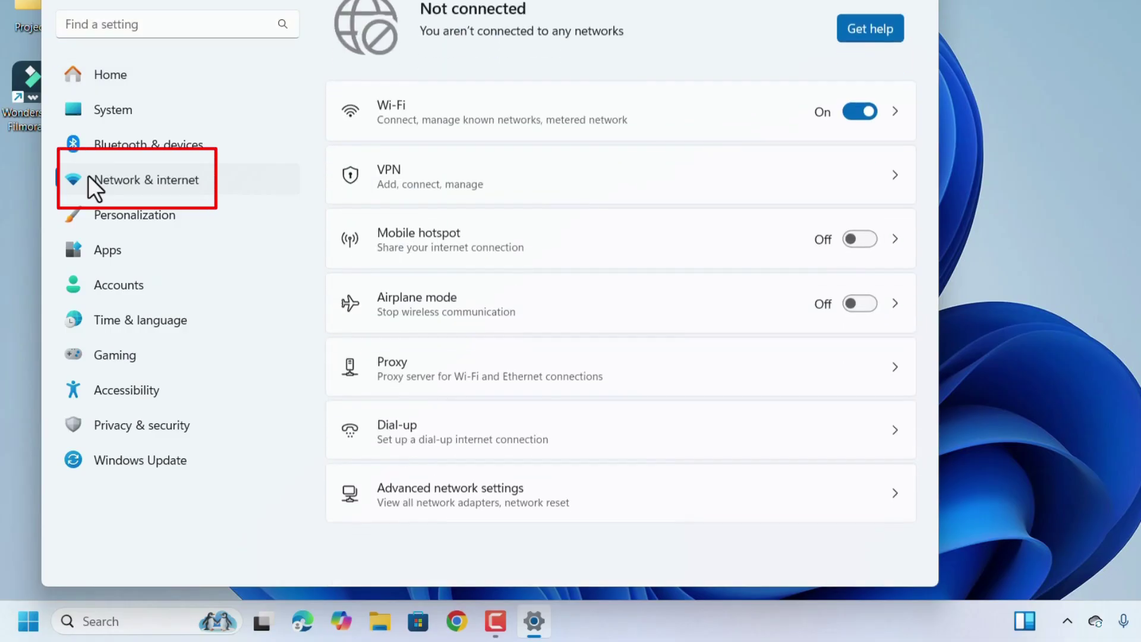
pyautogui.click(435, 500)
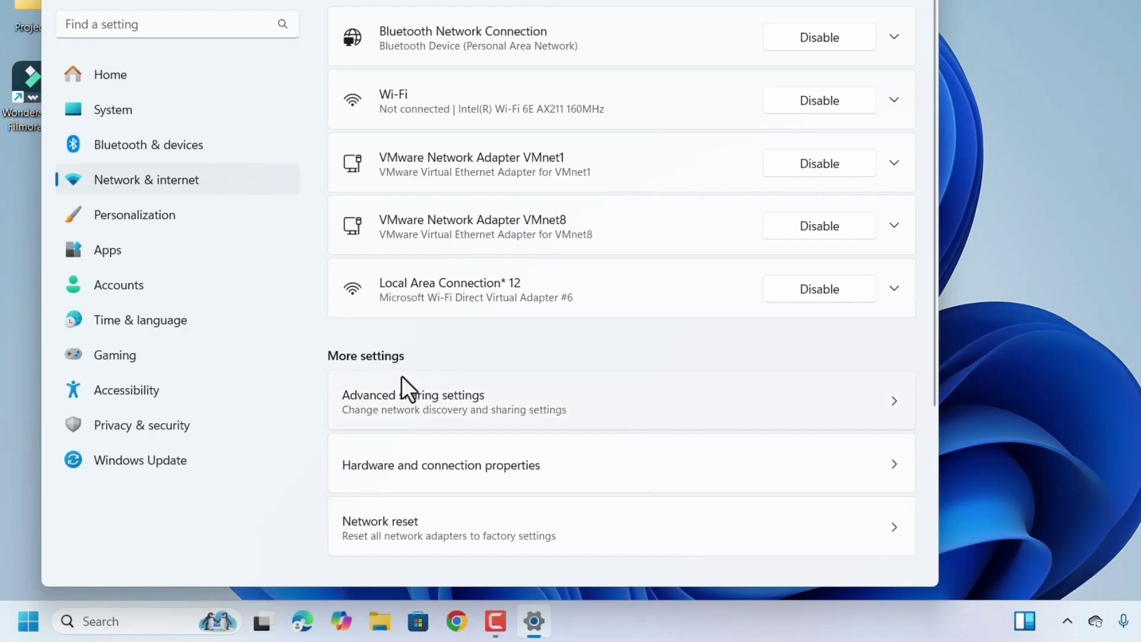
pyautogui.scroll(-1, 354, 435)
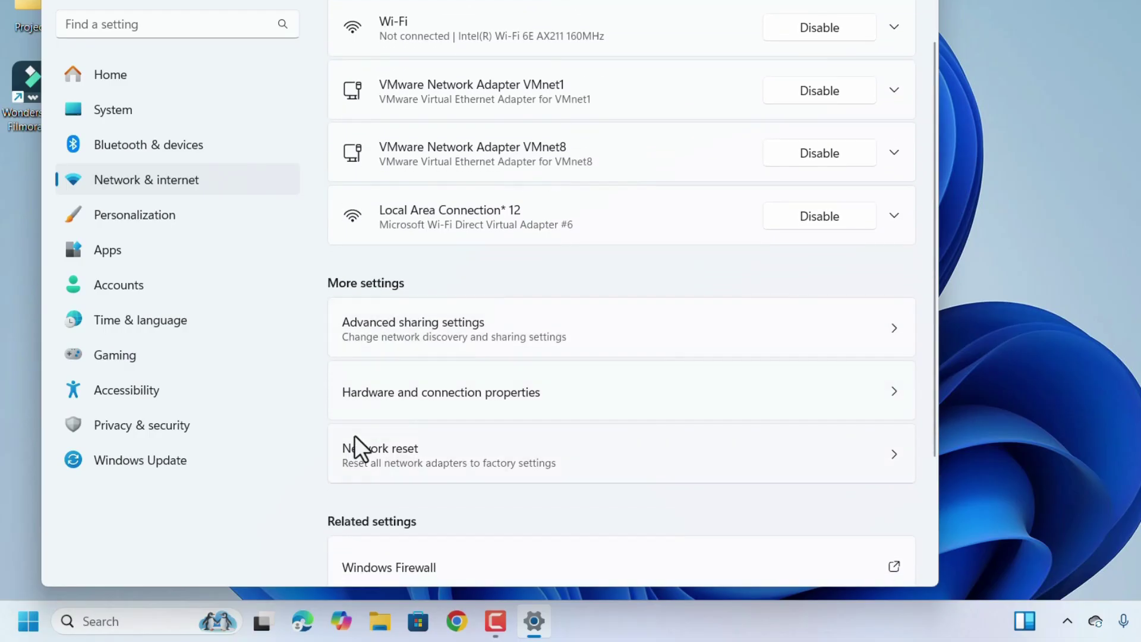
# Open Network reset, choose Reset now, and confirm with Yes
pyautogui.click(416, 458)
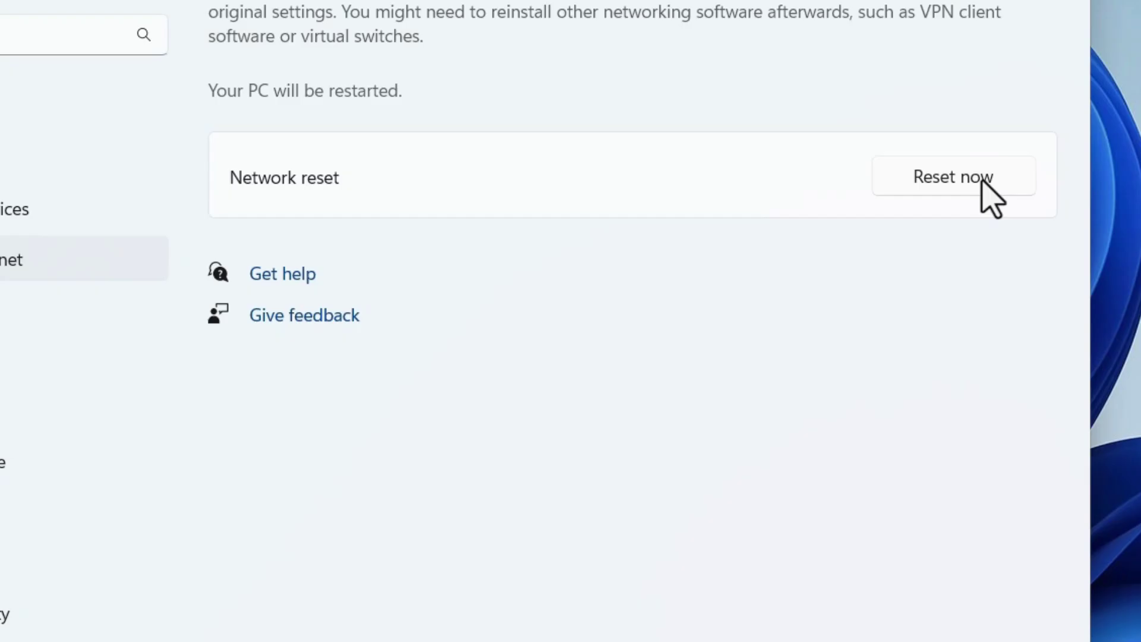
pyautogui.click(939, 179)
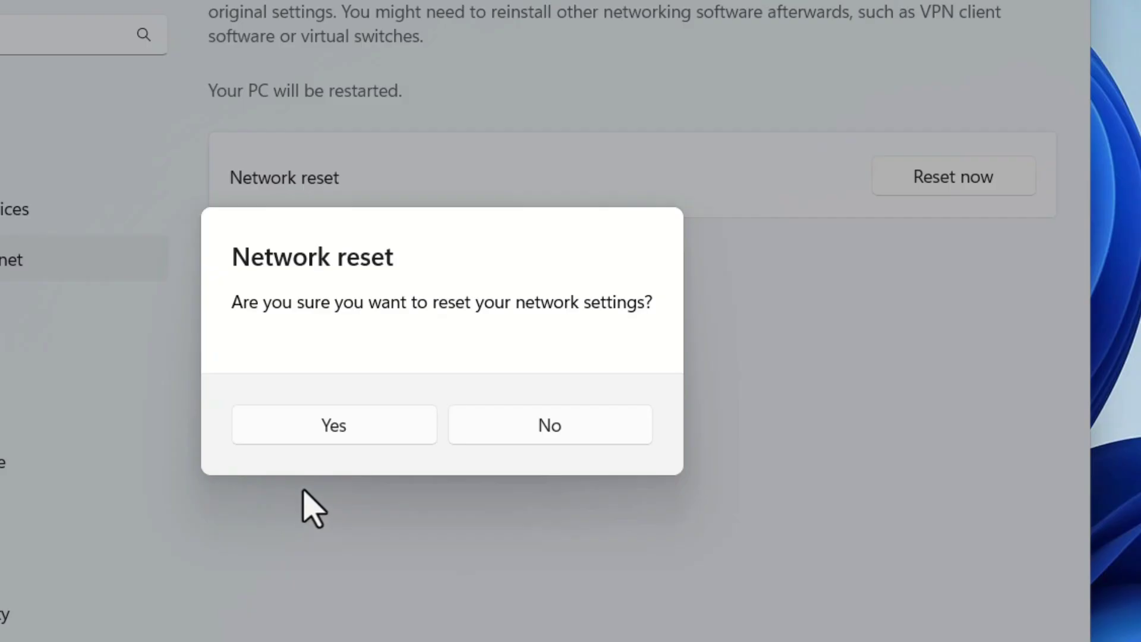
pyautogui.click(337, 440)
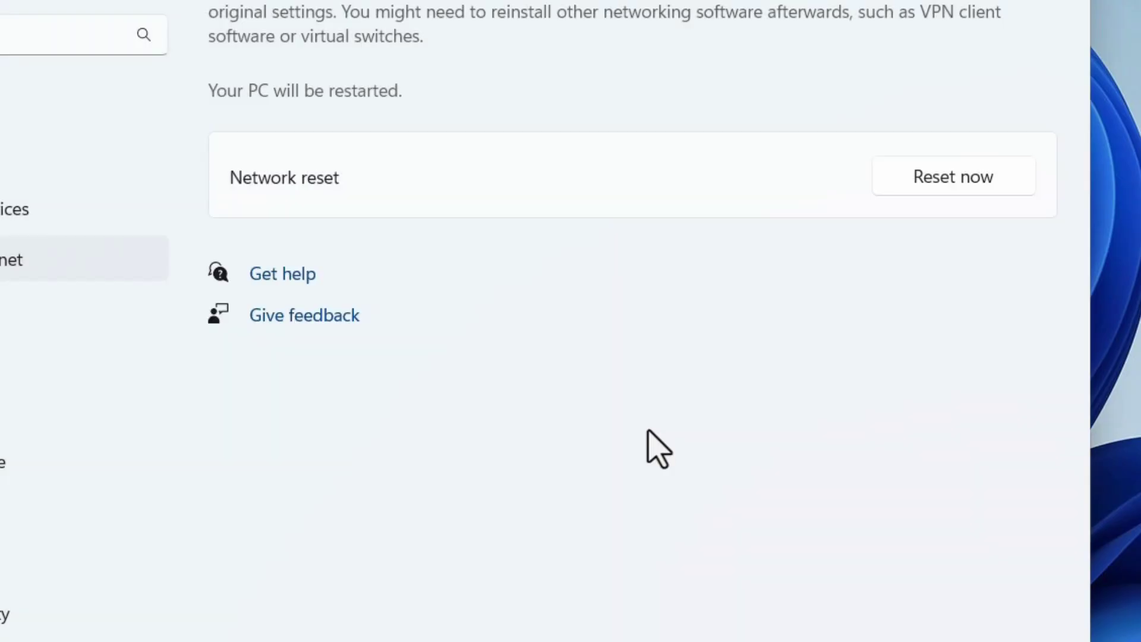